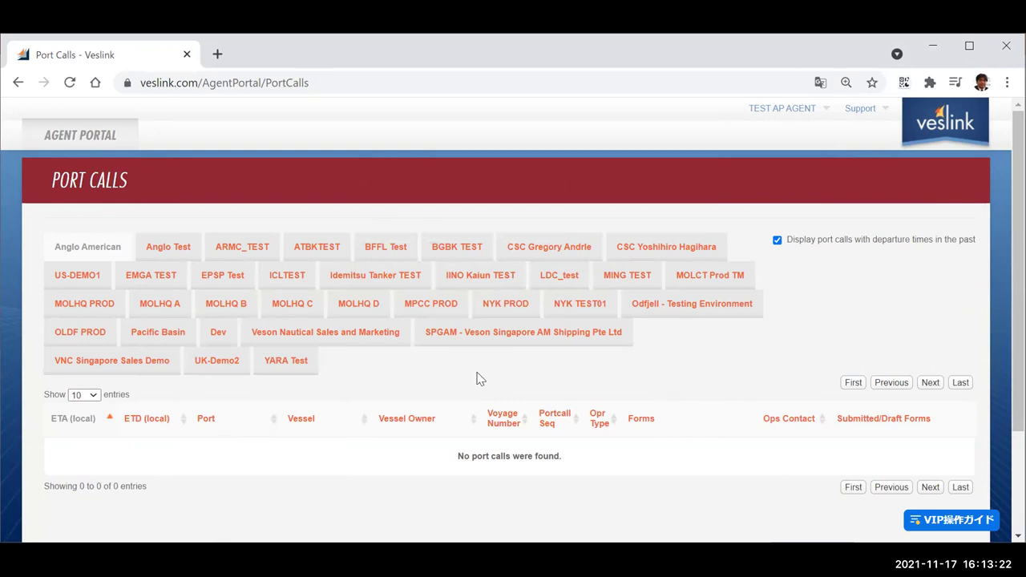
# - Sort the MOLHQ D port calls by latest ETA and open a new Port Disbursement form for UCC_BRILLIANT2 at PORT WALCOTT
pyautogui.click(366, 303)
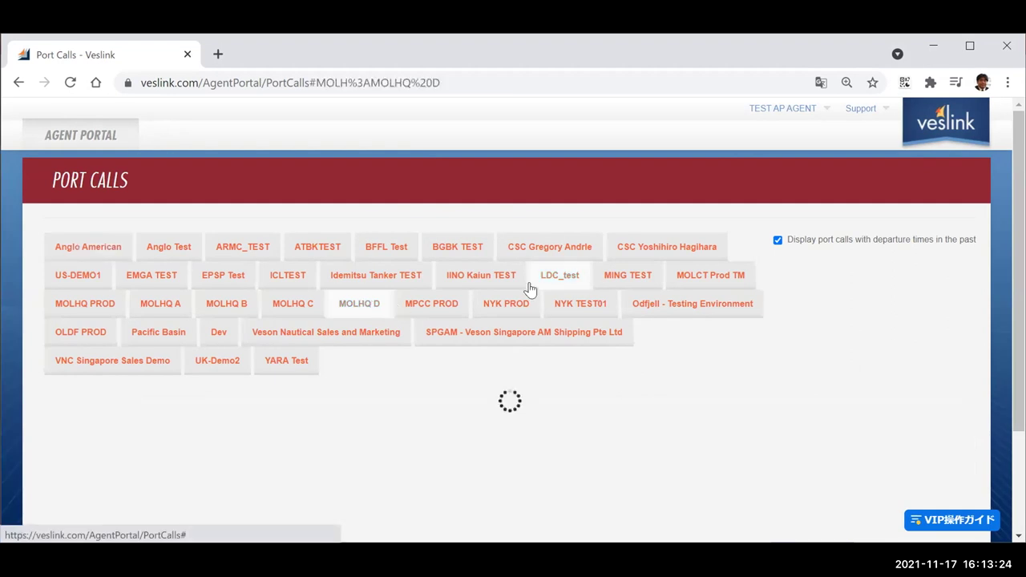
pyautogui.scroll(-2, 513, 392)
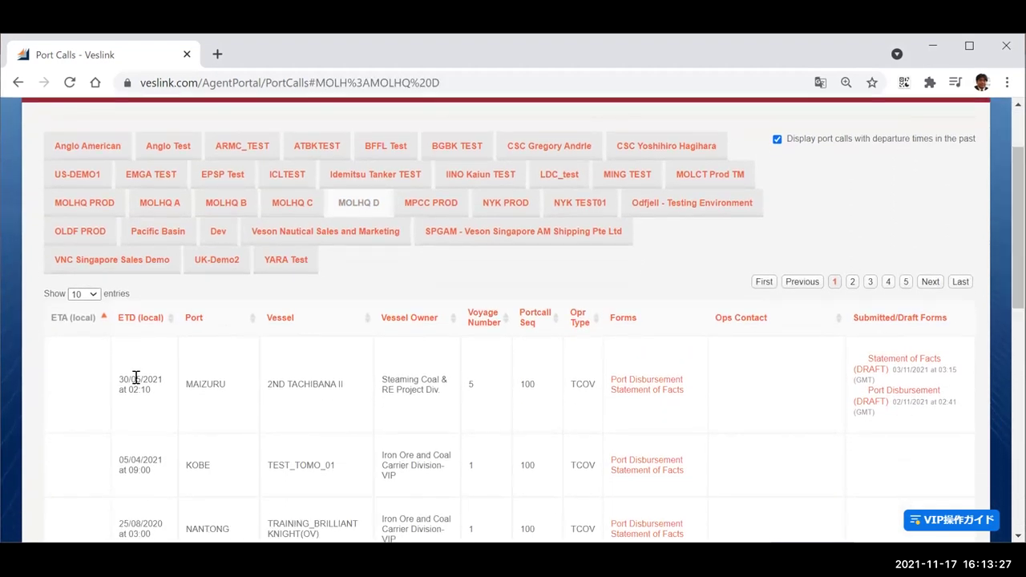
pyautogui.click(102, 319)
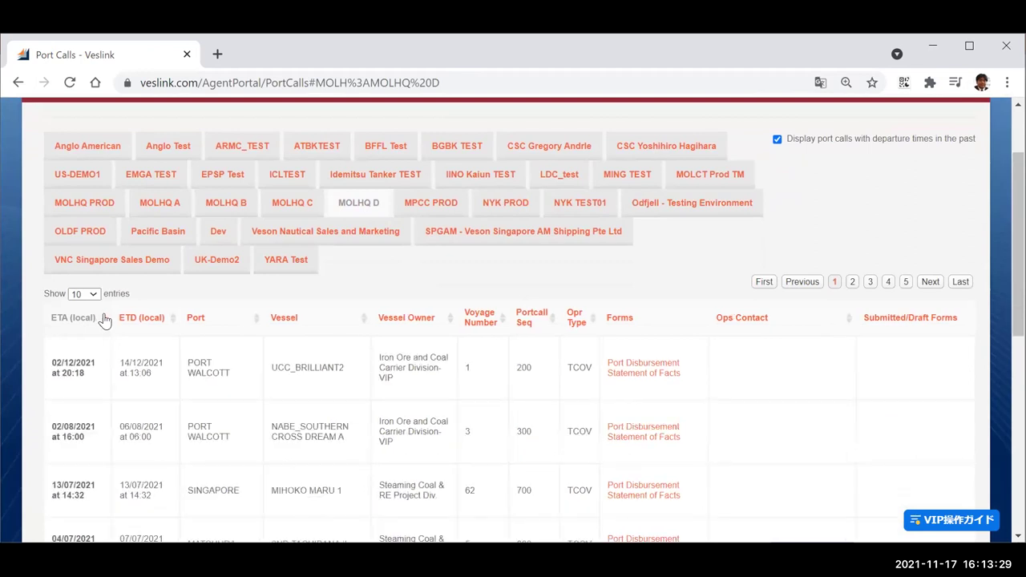
pyautogui.click(631, 365)
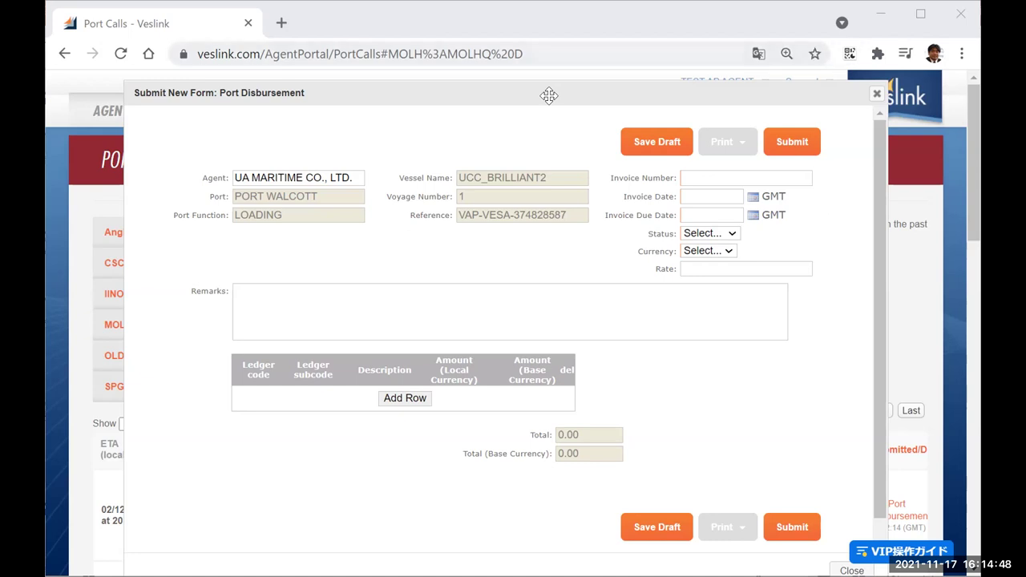
pyautogui.click(170, 32)
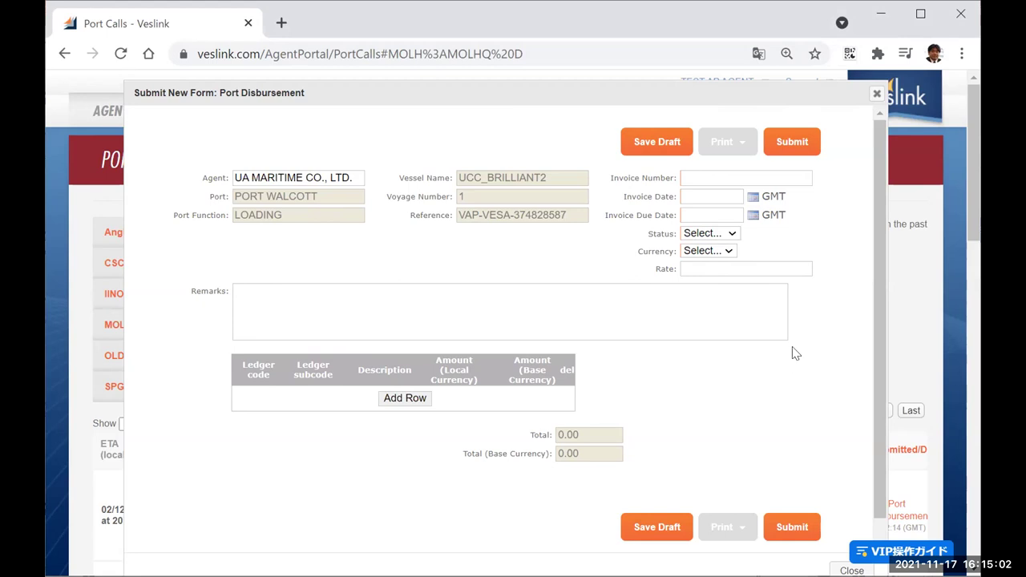
# - Set the disbursement status to Advance and enter UAF202111E001 as the invoice number
pyautogui.click(734, 233)
pyautogui.click(725, 262)
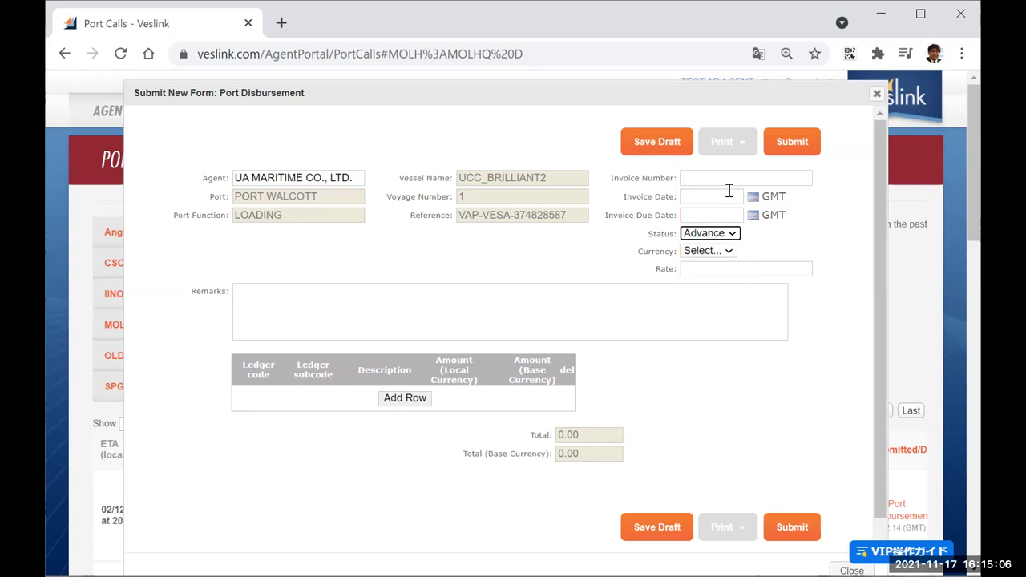
pyautogui.click(722, 179)
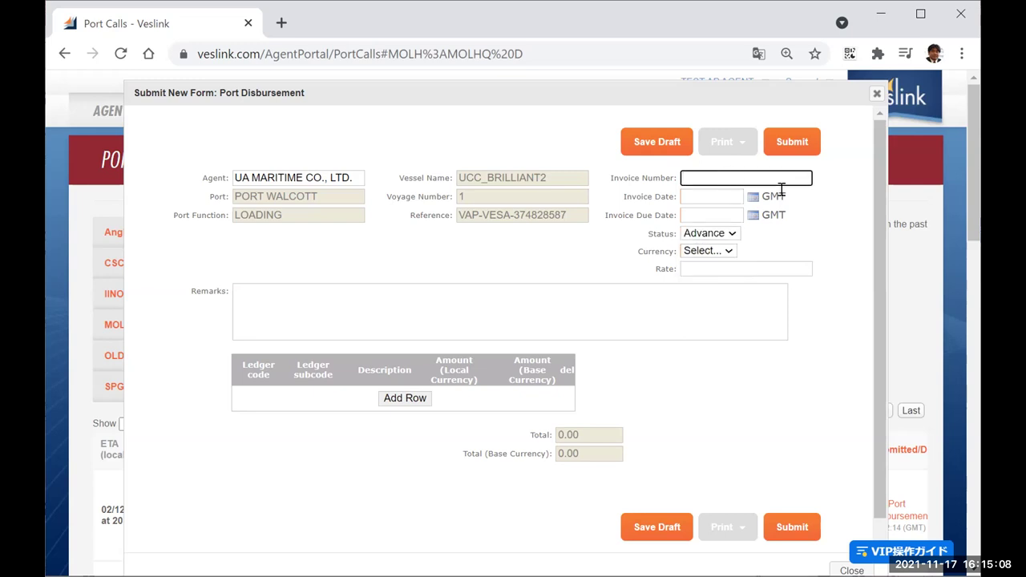
pyautogui.write('UAF202111E001')
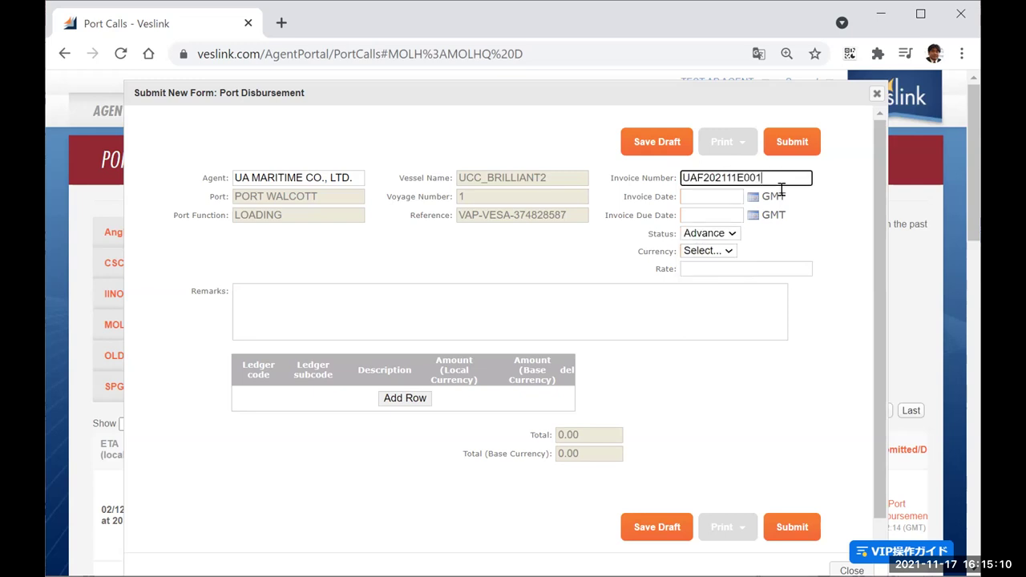
# - Set the invoice date to 18/11/2021 and the invoice due date to 25/11/2021
pyautogui.click(754, 197)
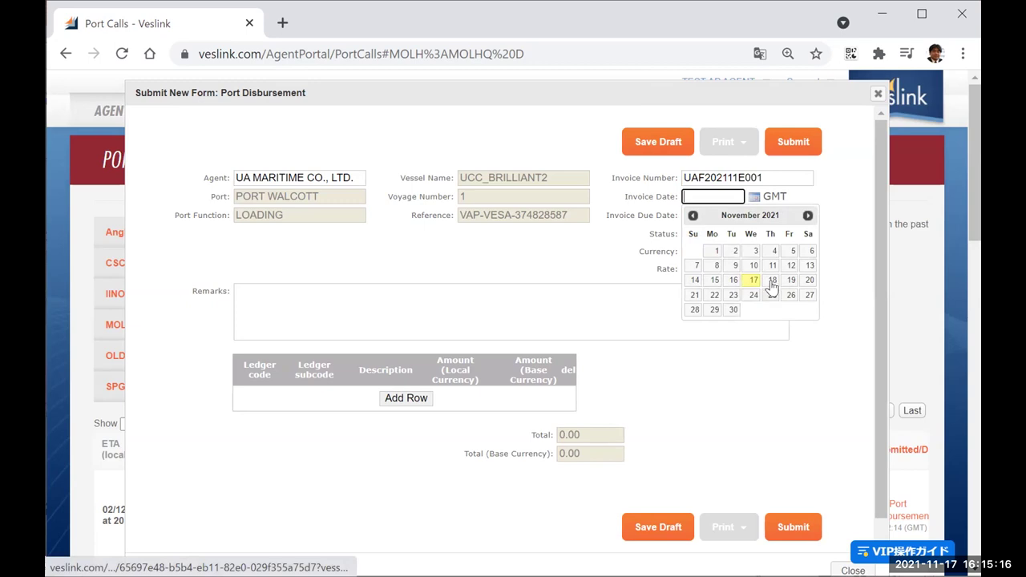
pyautogui.click(772, 280)
pyautogui.click(753, 216)
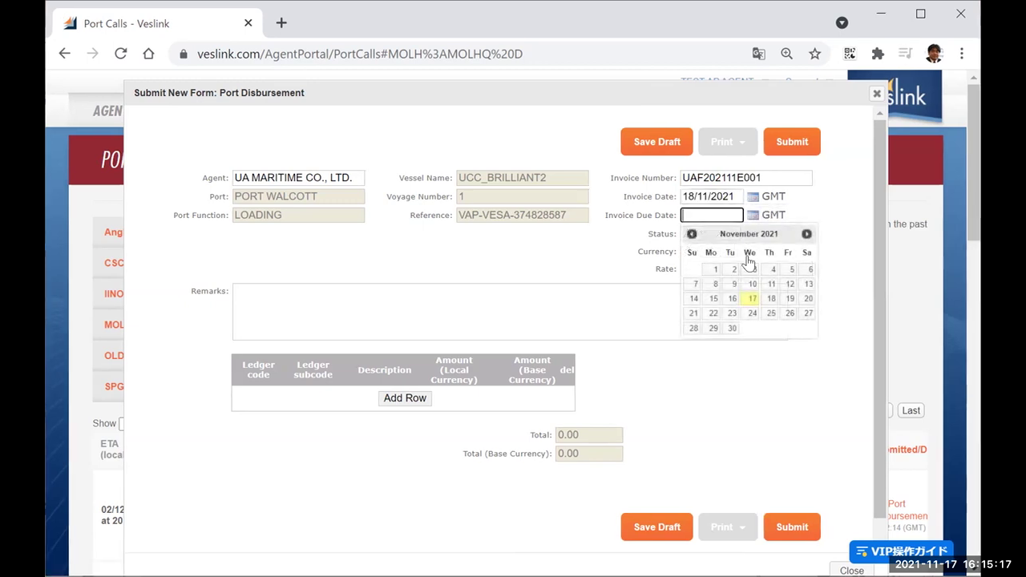
pyautogui.click(772, 313)
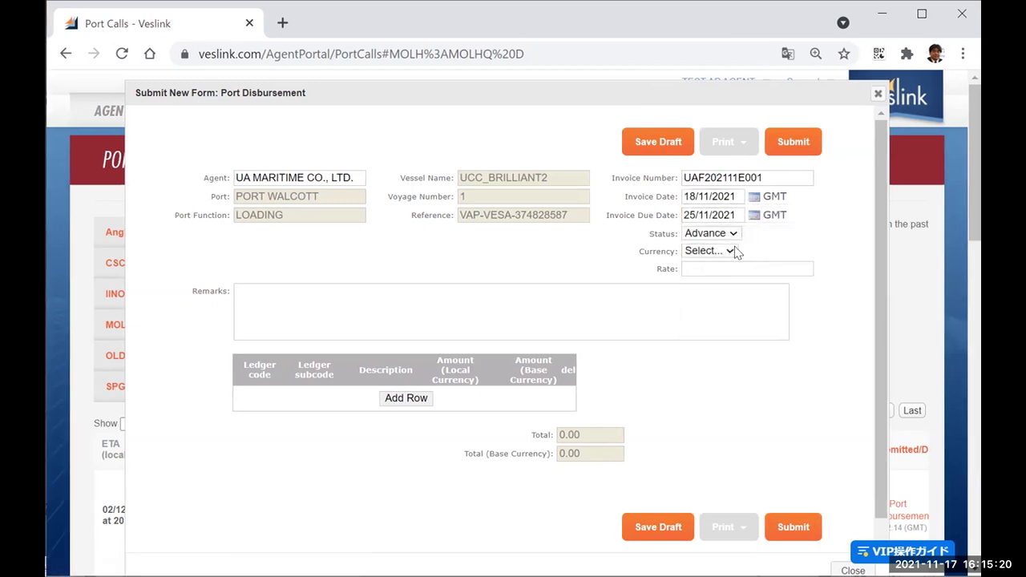
# - Set the currency of the port disbursement to USD
pyautogui.click(734, 249)
pyautogui.write('us')
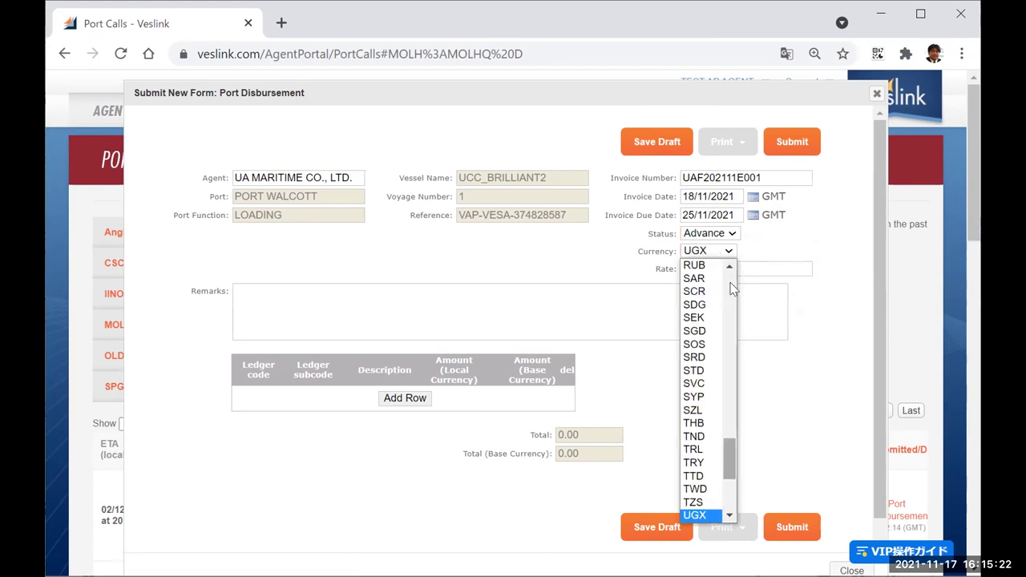
pyautogui.scroll(-1, 726, 509)
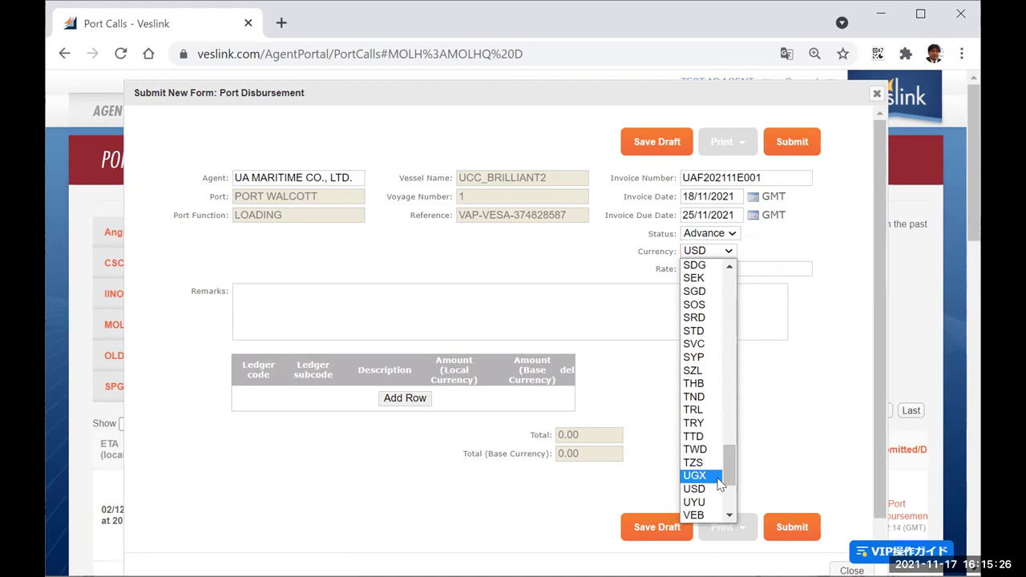
pyautogui.click(720, 488)
pyautogui.click(802, 364)
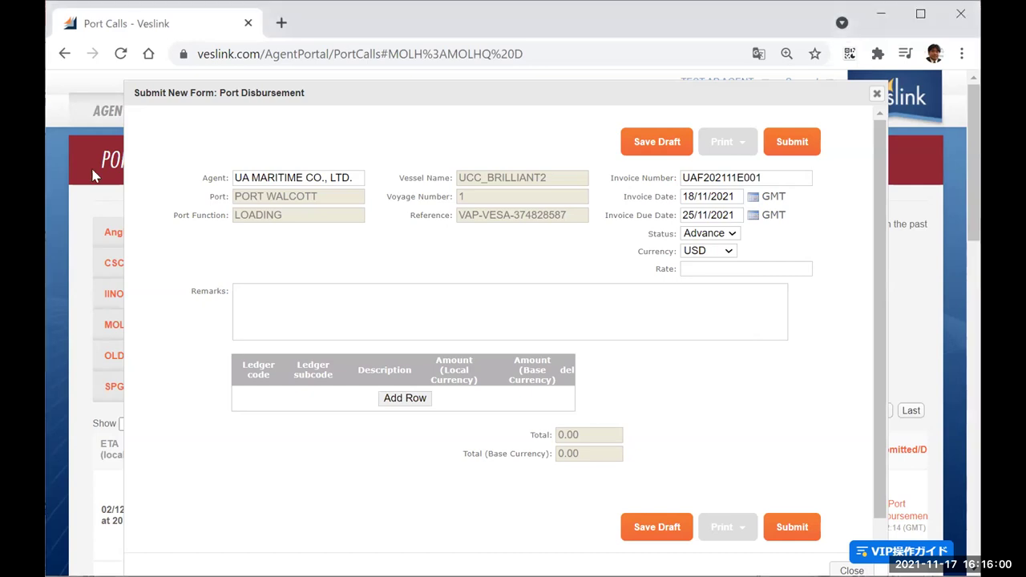
# - Add an expense row for PORT CHARGES TONNAGE DUES with a local currency amount of 22500
pyautogui.click(405, 399)
pyautogui.click(463, 390)
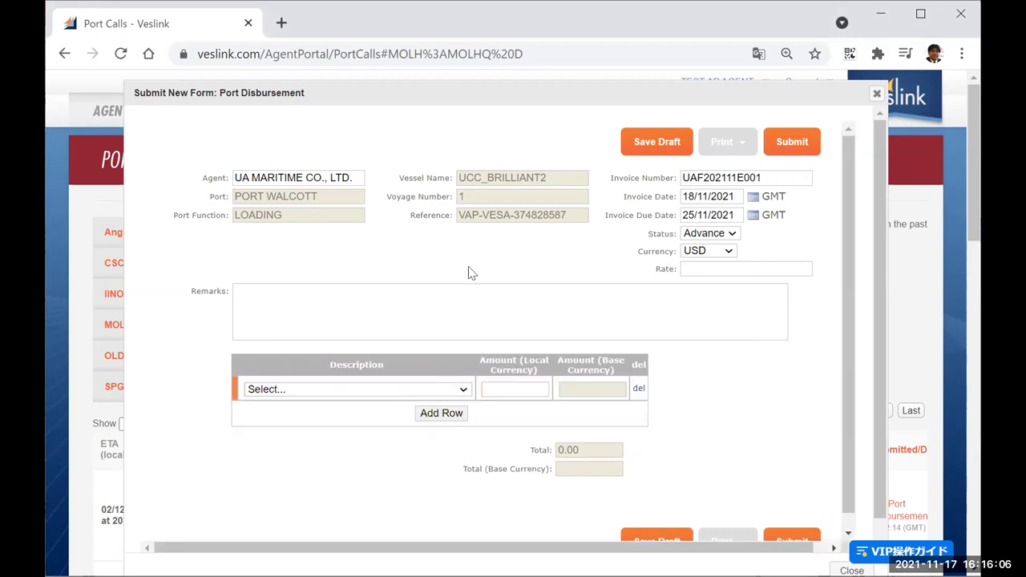
pyautogui.scroll(-5, 468, 241)
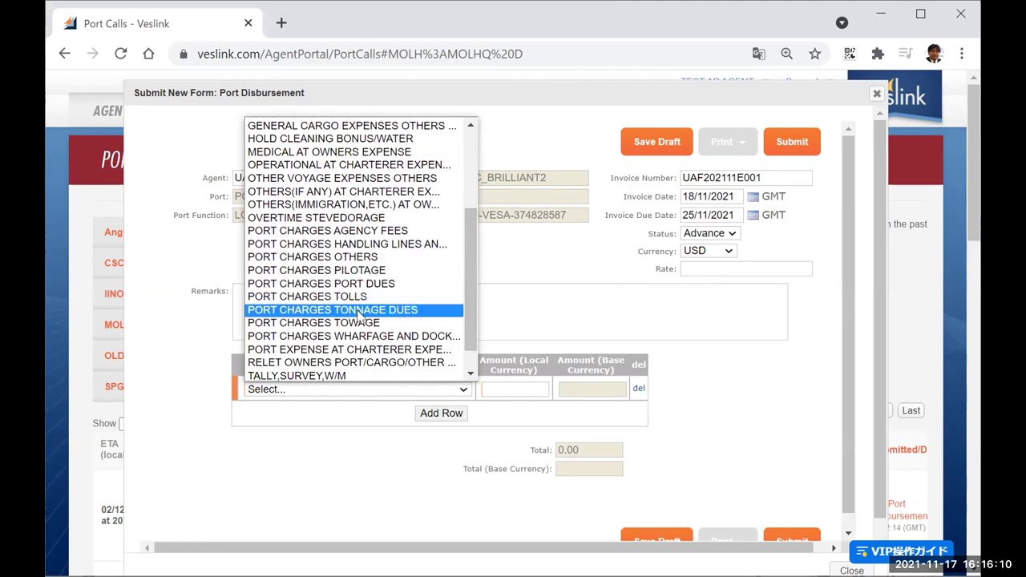
pyautogui.click(358, 311)
pyautogui.click(518, 389)
pyautogui.write('22500')
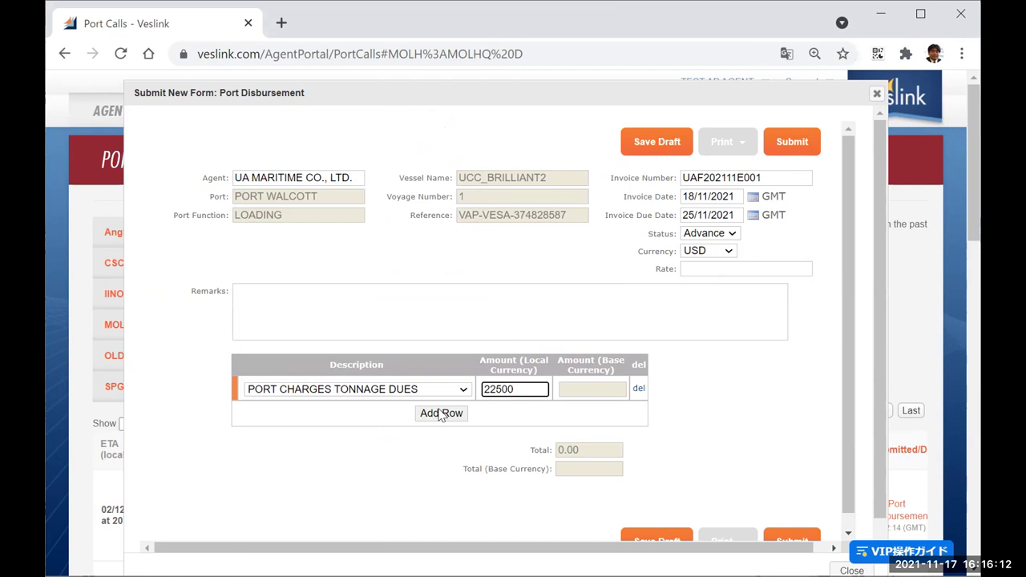
# - Add a second expense row for PORT CHARGES PILOTAGE with a local currency amount of 32000
pyautogui.click(450, 414)
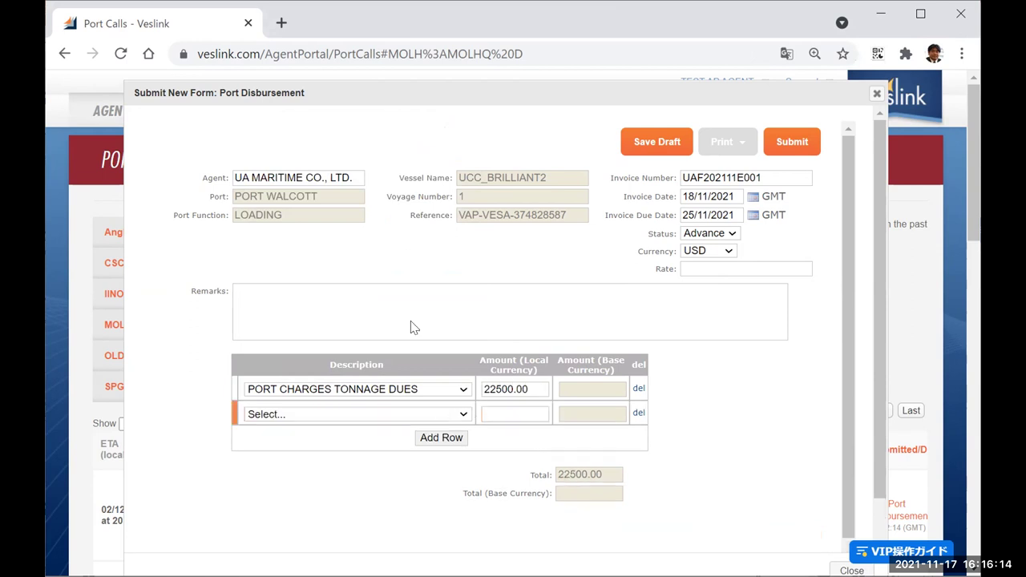
pyautogui.click(466, 414)
pyautogui.moveTo(472, 213); pyautogui.dragTo(479, 315)
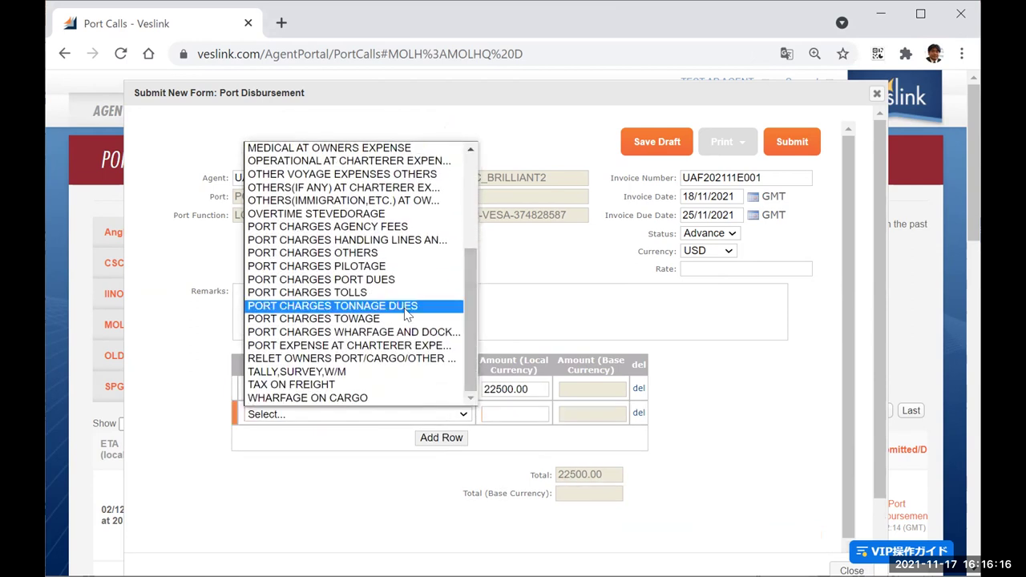
pyautogui.click(365, 267)
pyautogui.click(504, 411)
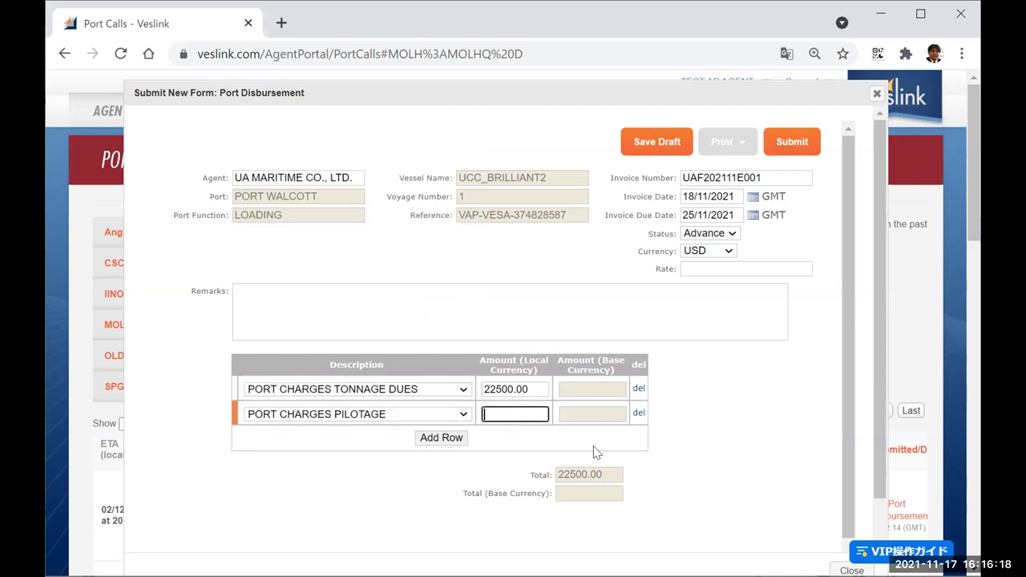
pyautogui.write('32000')
pyautogui.press('Return')
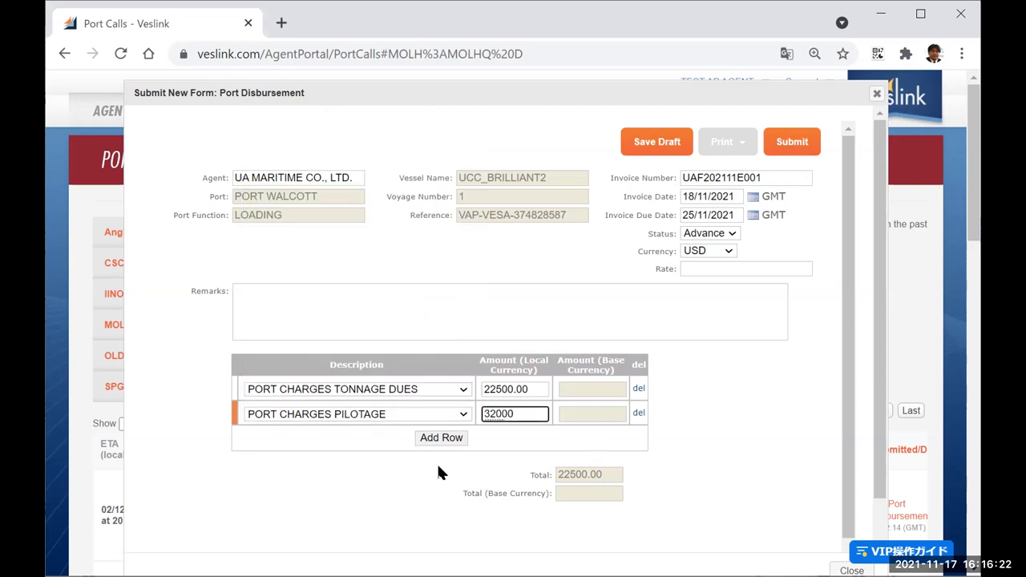
# - Add a third expense row for PORT CHARGES OTHERS with a local currency amount of 3500
pyautogui.click(439, 439)
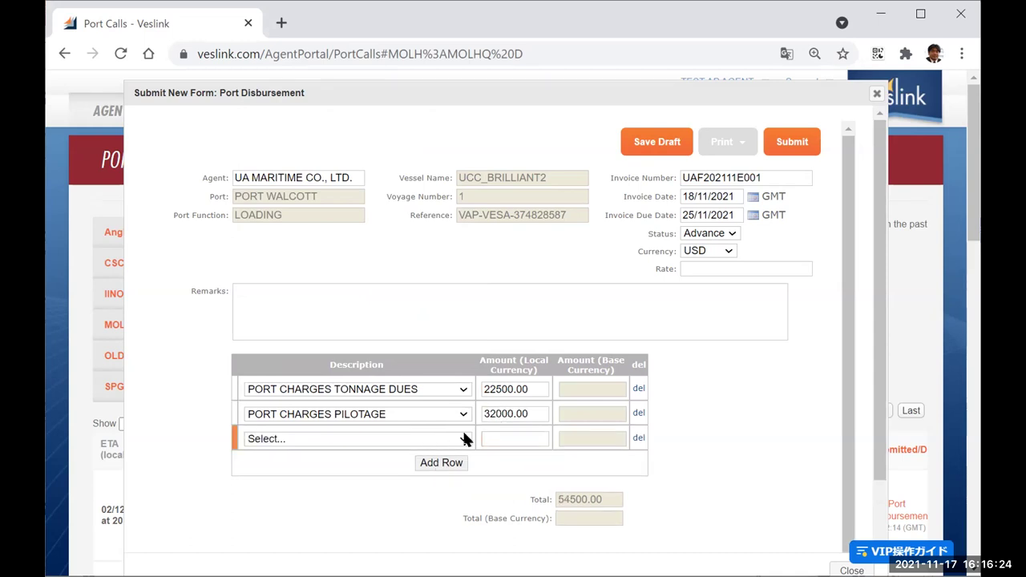
pyautogui.click(357, 439)
pyautogui.scroll(-5, 369, 345)
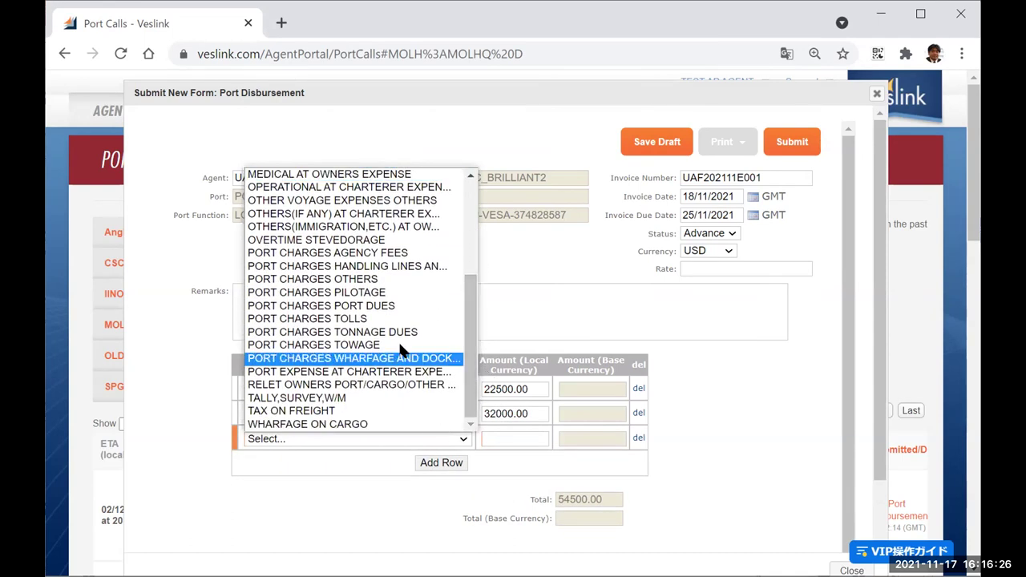
pyautogui.click(507, 438)
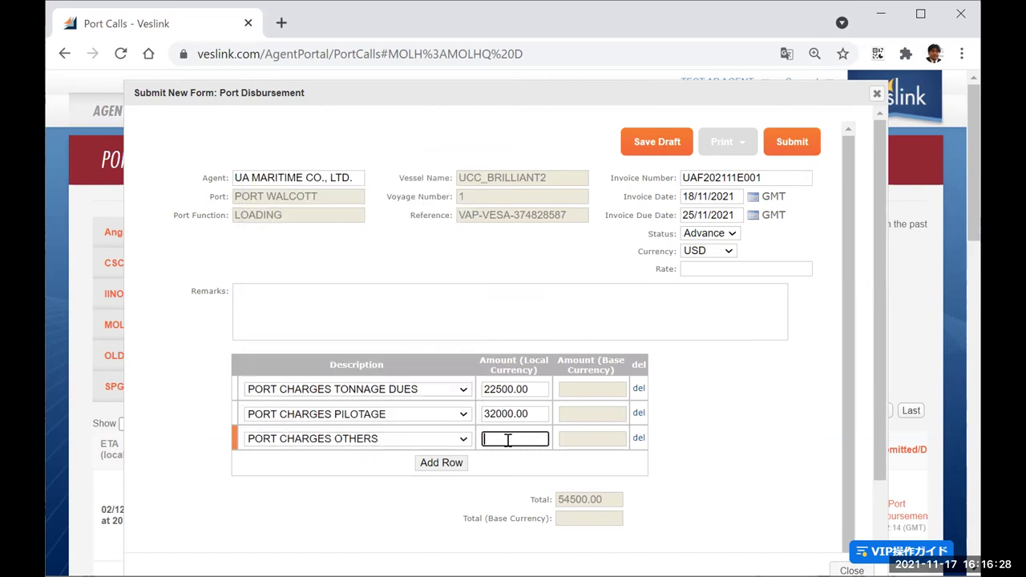
pyautogui.write('3500')
pyautogui.press('Tab')
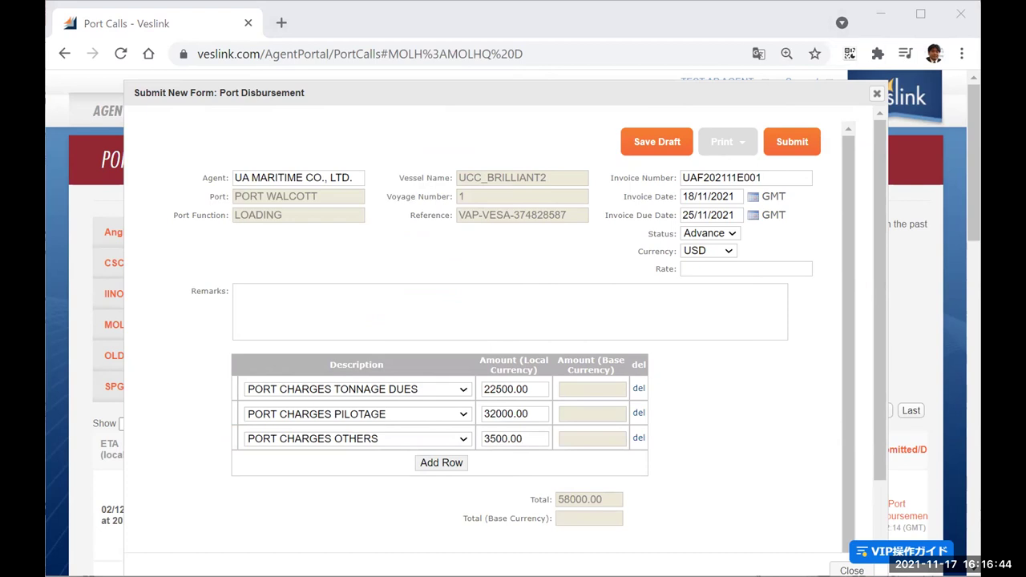
pyautogui.press('Tab')
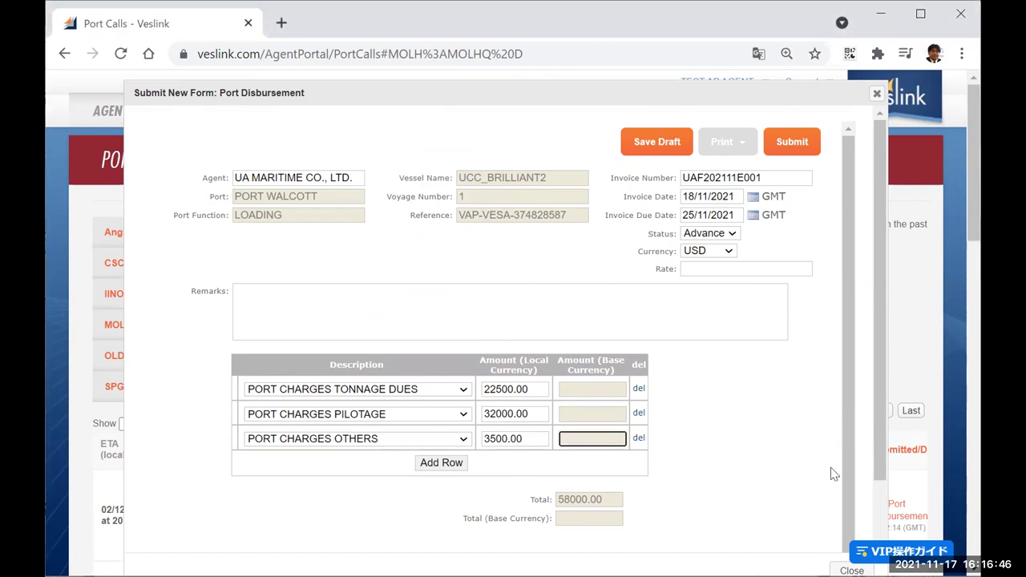